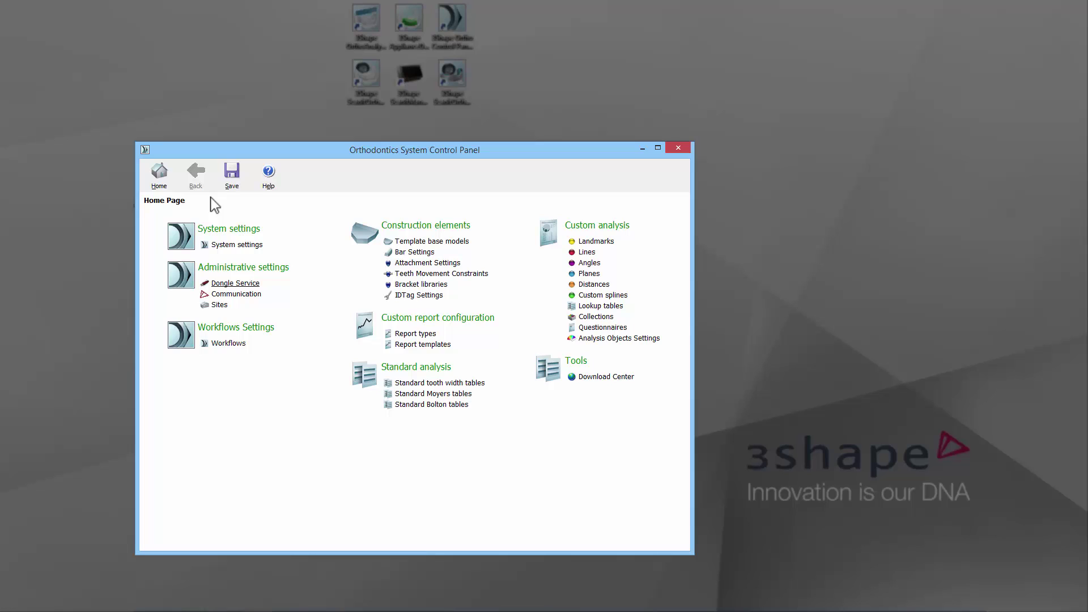
Tick Enabled under TRIOS Direct Connection's advanced folder settings and save the Control Panel change
{"action": "left_click", "coordinate": [235, 294]}
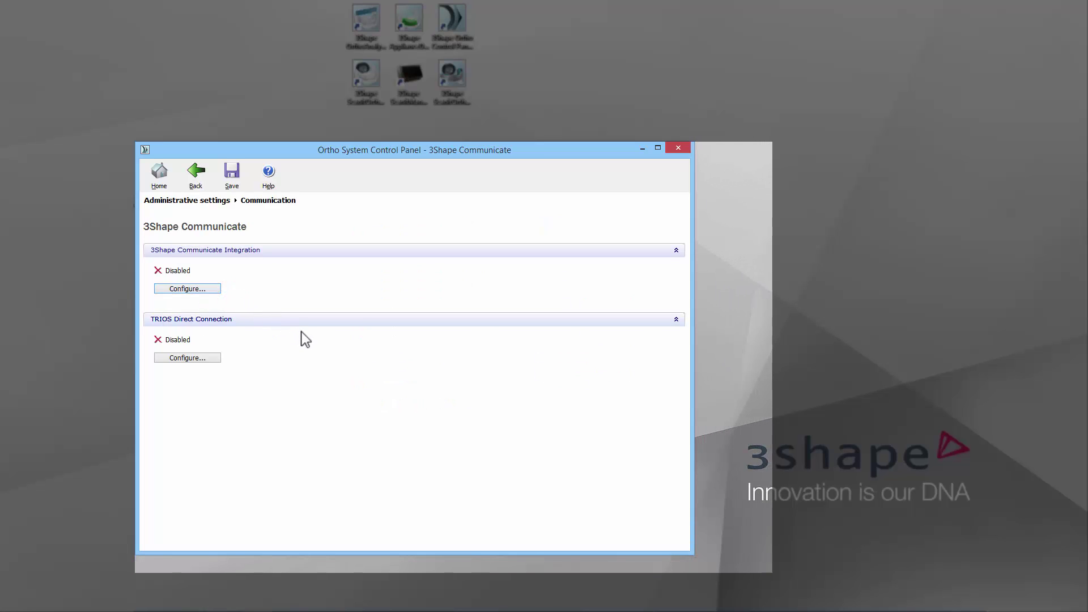
{"action": "left_click", "coordinate": [201, 357]}
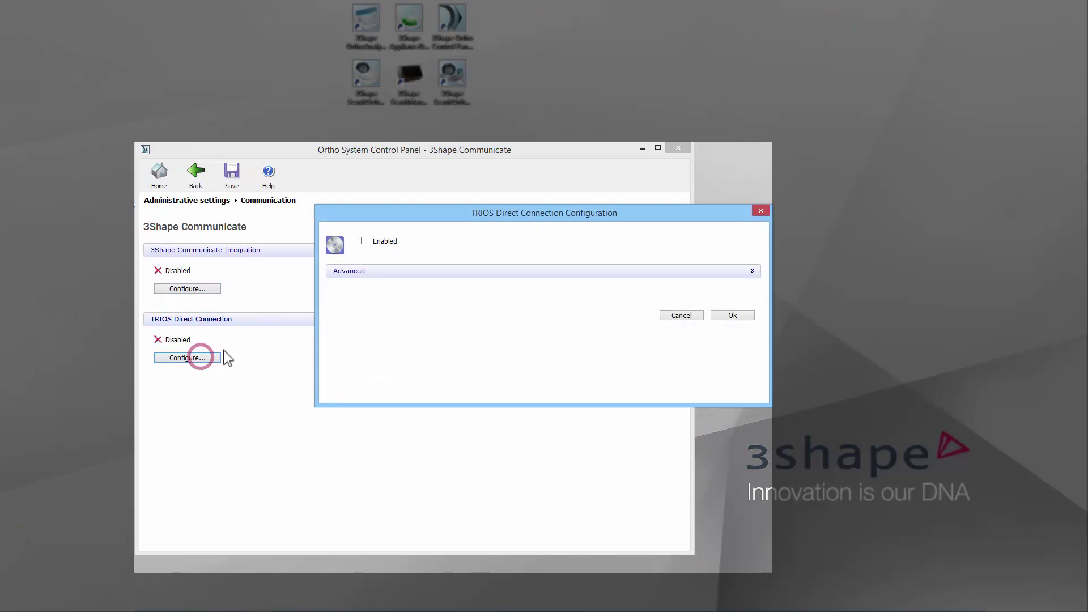
{"action": "left_click", "coordinate": [445, 271]}
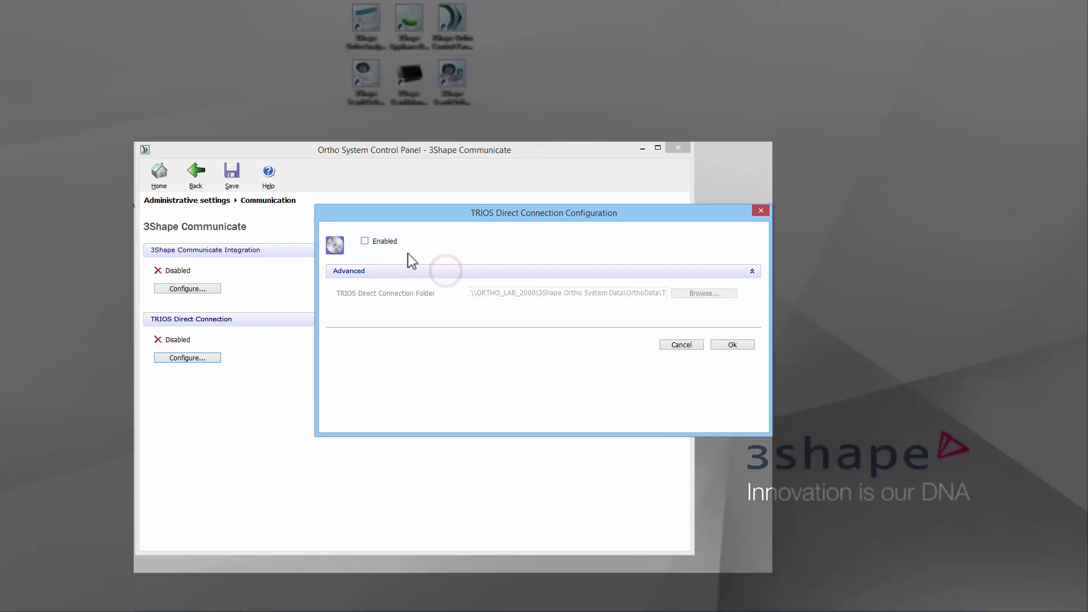
{"action": "left_click", "coordinate": [364, 241]}
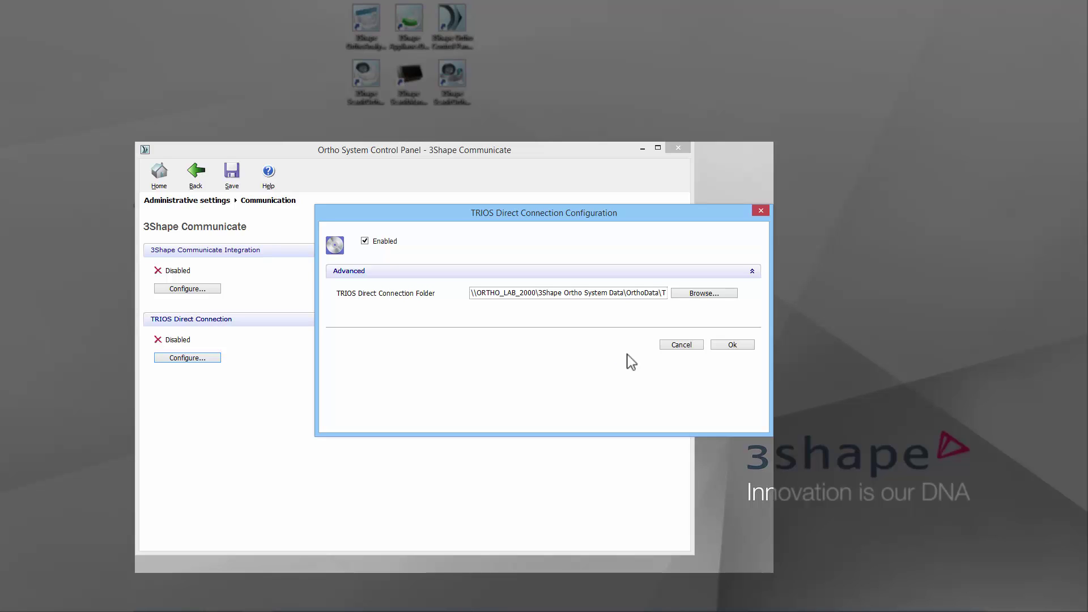
{"action": "left_click", "coordinate": [733, 345]}
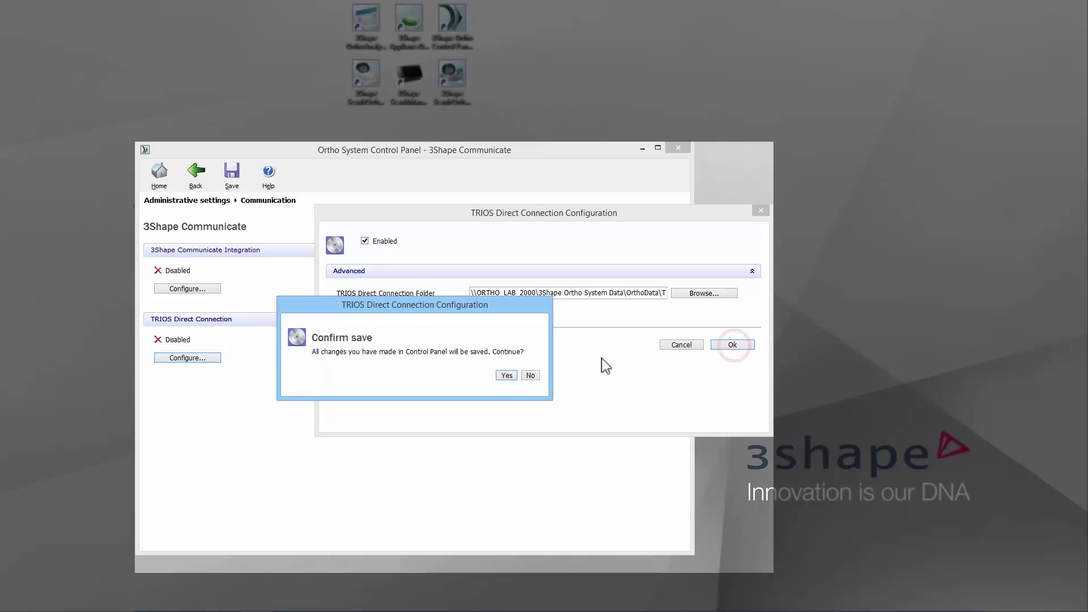
{"action": "left_click", "coordinate": [506, 376]}
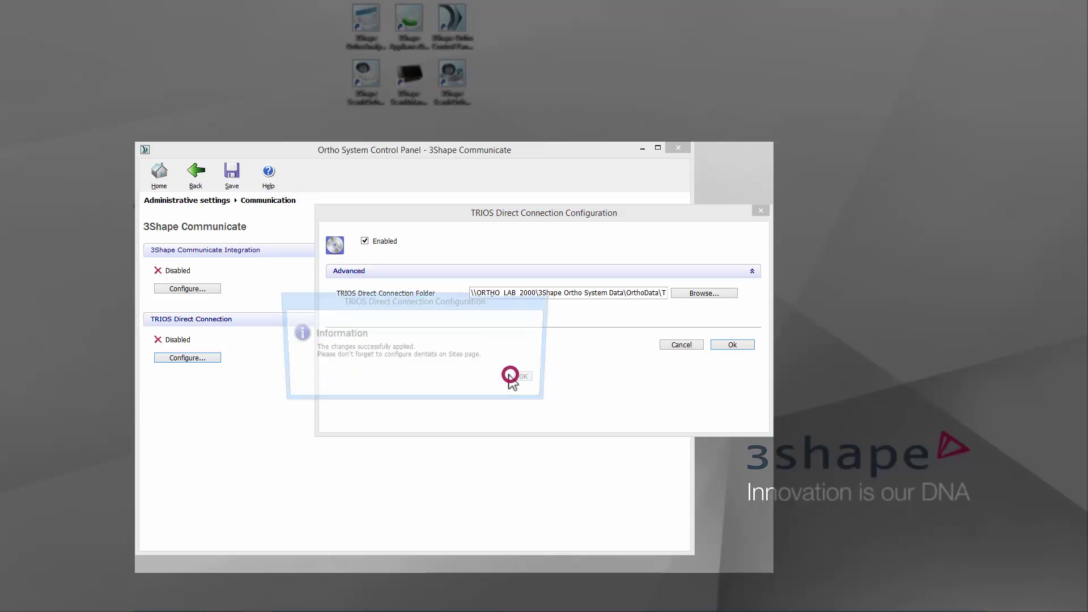
{"action": "left_click", "coordinate": [529, 380]}
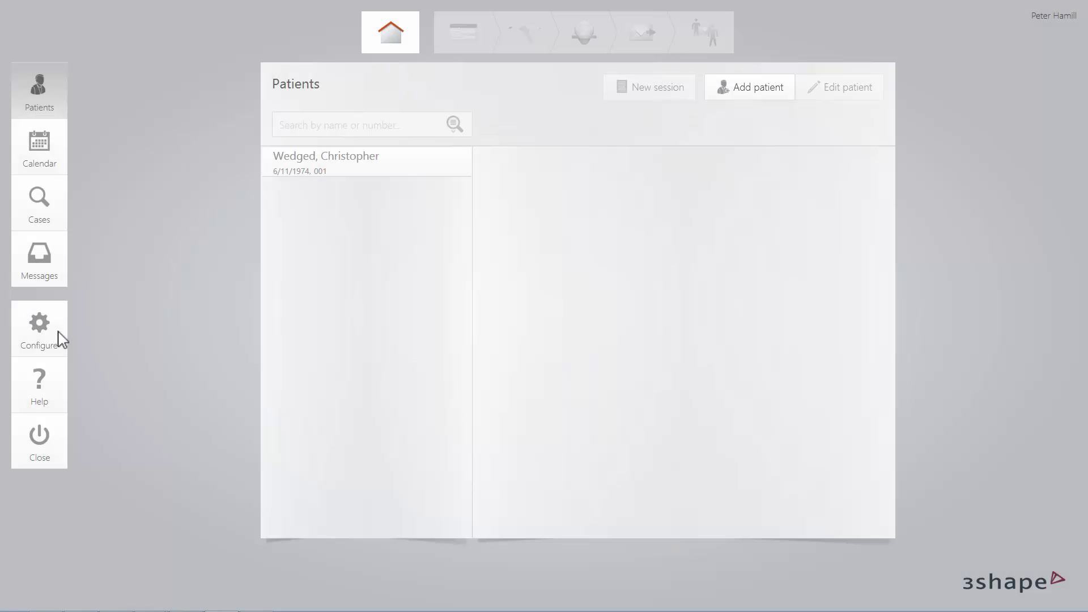
Show the Lab Connections page in the TRIOS settings, listing Ortho Lab 2000
{"action": "left_click", "coordinate": [44, 335]}
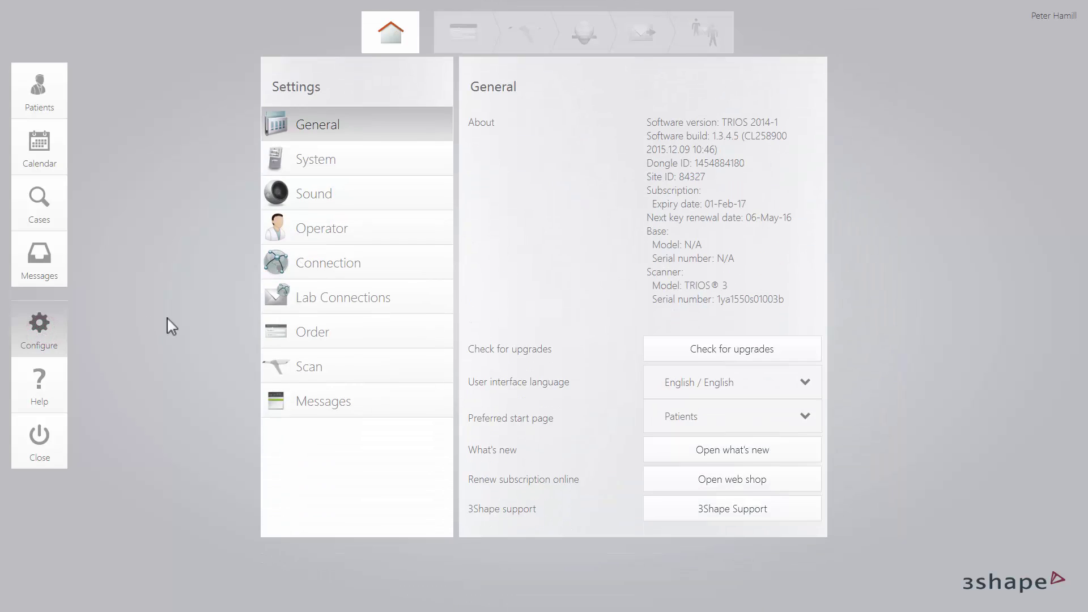
{"action": "left_click", "coordinate": [350, 304]}
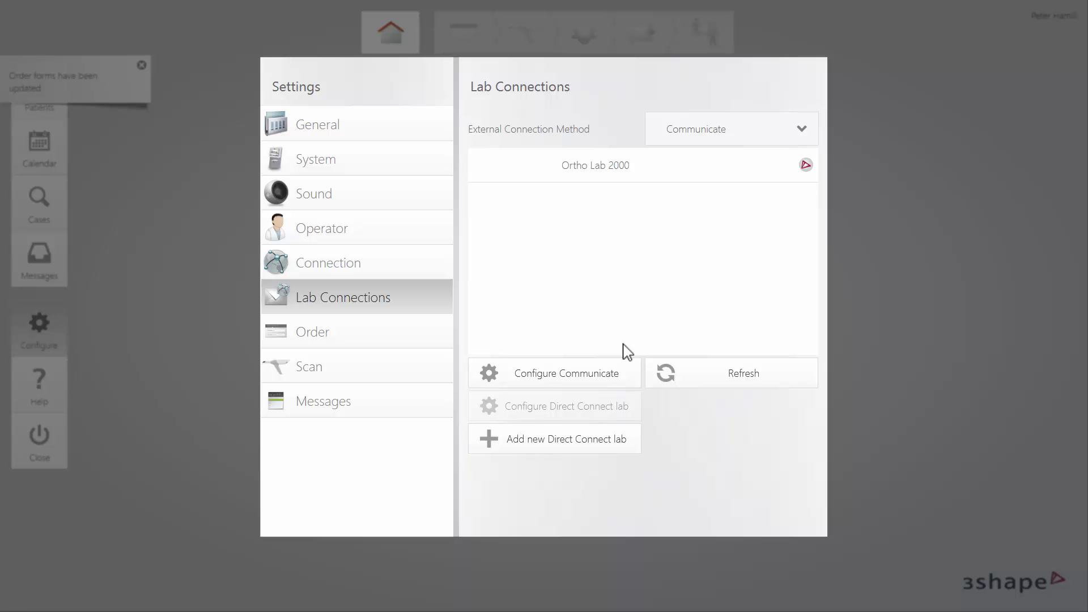
Add Direct Connect lab 'Ortho Lab 2000 - direct' with the pasted shared folder path
{"action": "left_click", "coordinate": [560, 438]}
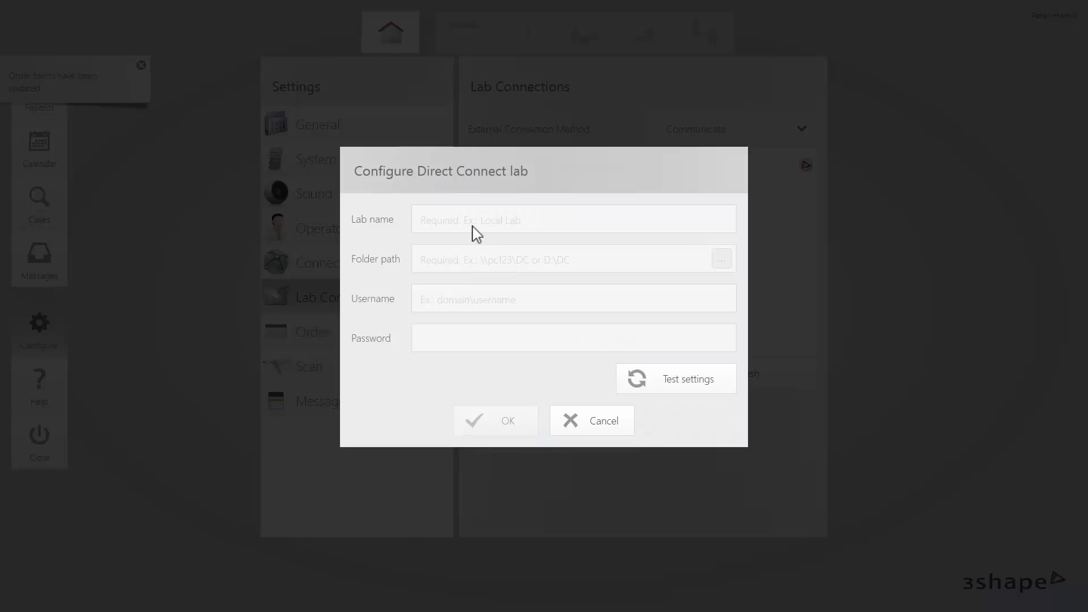
{"action": "type", "text": "Ortho Lab"}
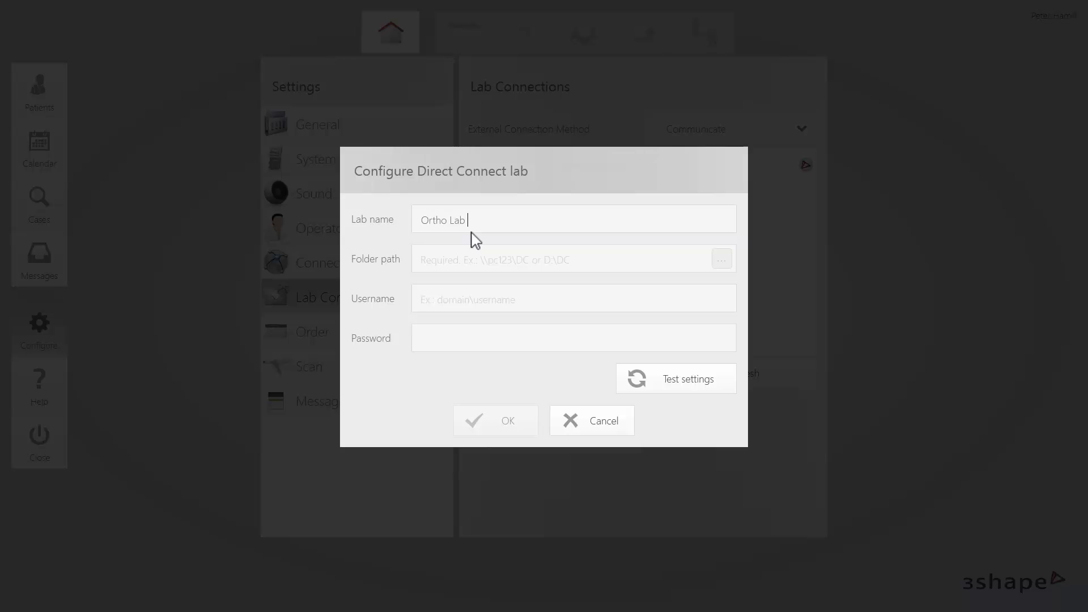
{"action": "type", "text": " 2000 - direct"}
{"action": "left_click", "coordinate": [491, 275]}
{"action": "type", "text": "\\\\ORTHO_LAB_2000\\3Shape Ortho System Data\\OrthoData\\TRIOS"}
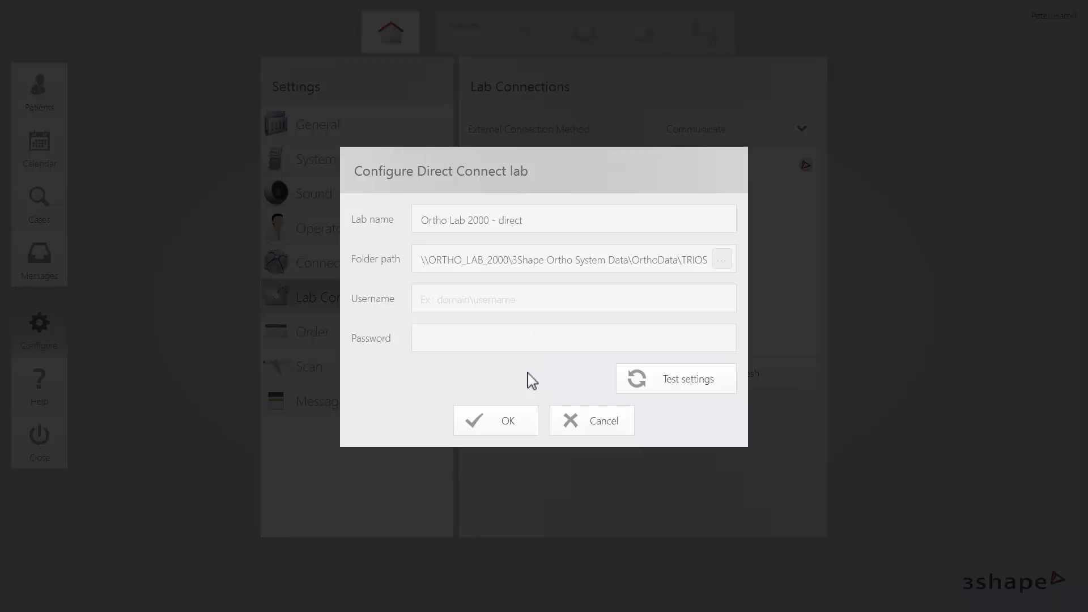
{"action": "left_click", "coordinate": [490, 429]}
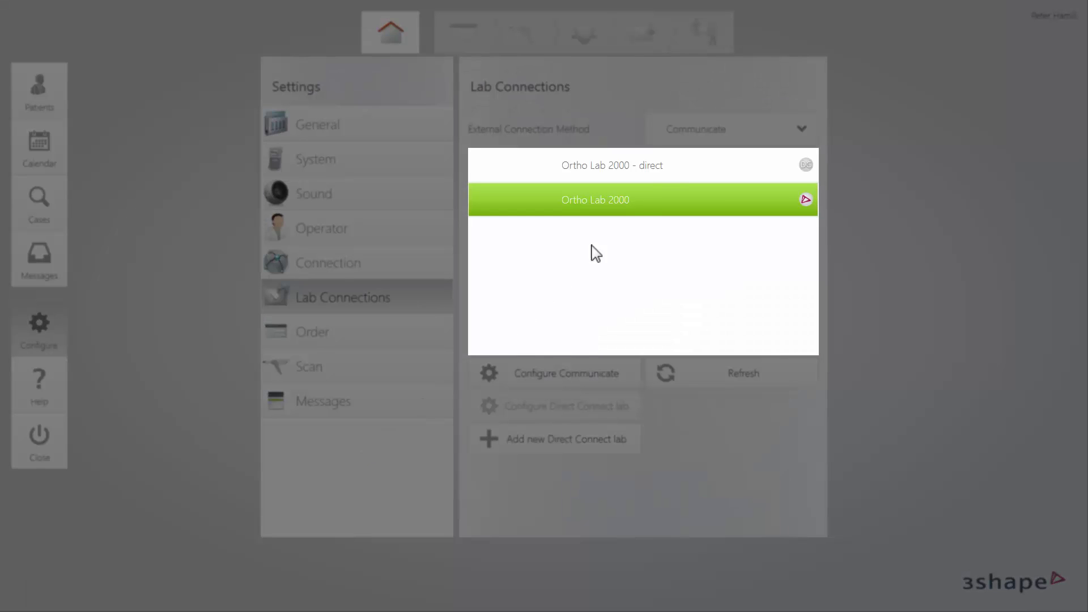
{"action": "left_click", "coordinate": [682, 166]}
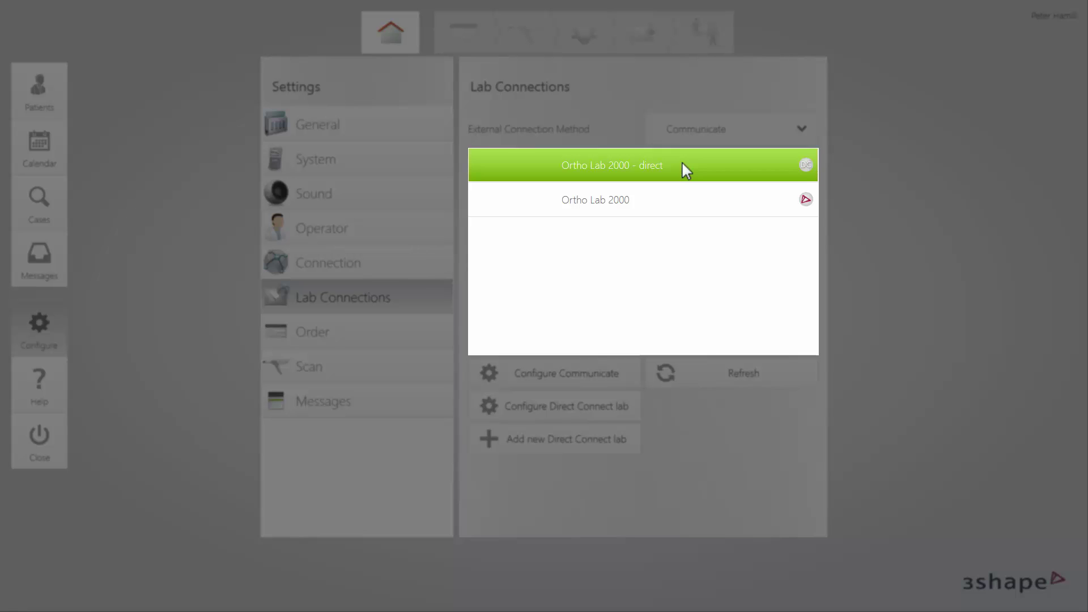
{"action": "left_click", "coordinate": [686, 206]}
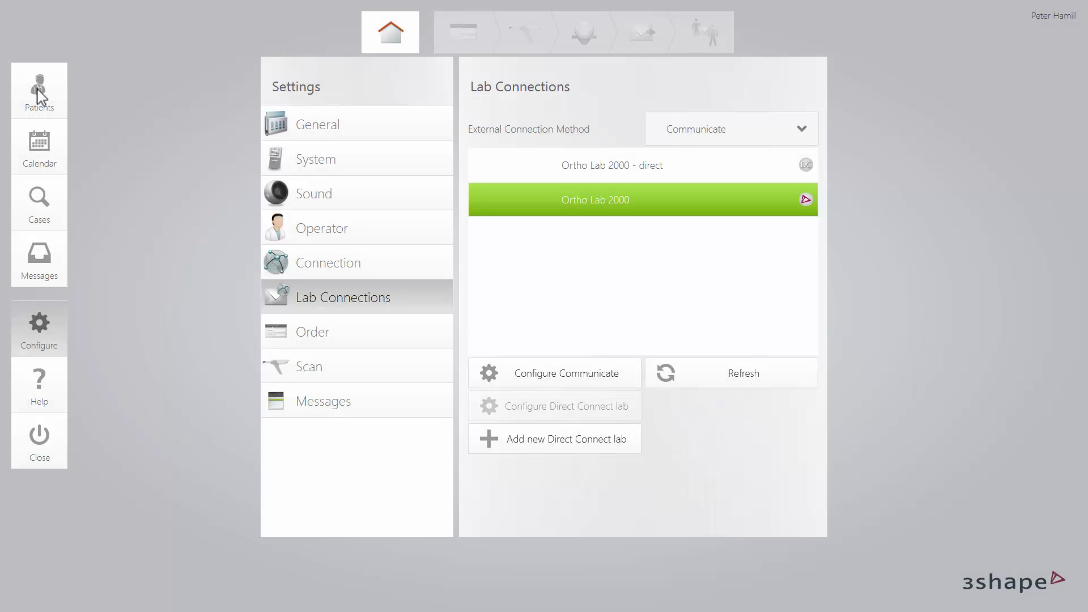
Start a new session for the patient, addressed to Ortho Lab 2000 - direct
{"action": "left_click", "coordinate": [39, 93]}
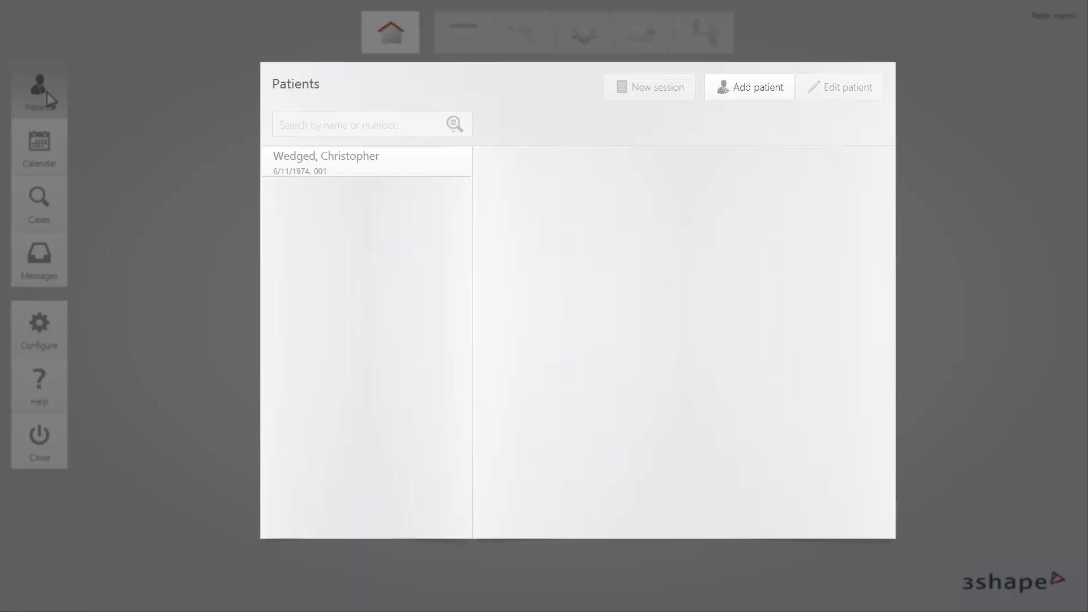
{"action": "left_click", "coordinate": [356, 165]}
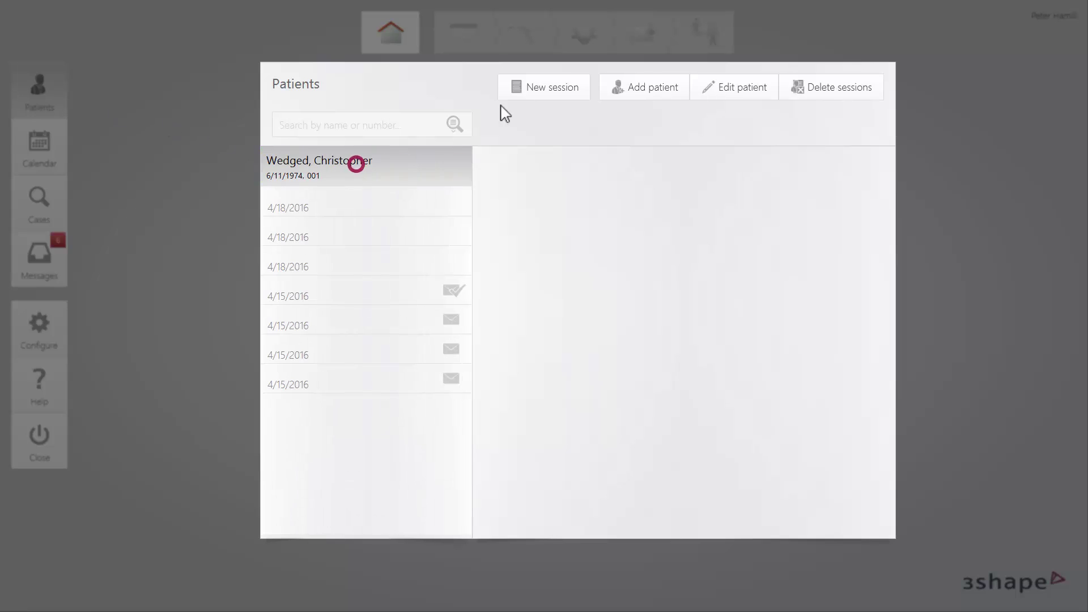
{"action": "left_click", "coordinate": [545, 91]}
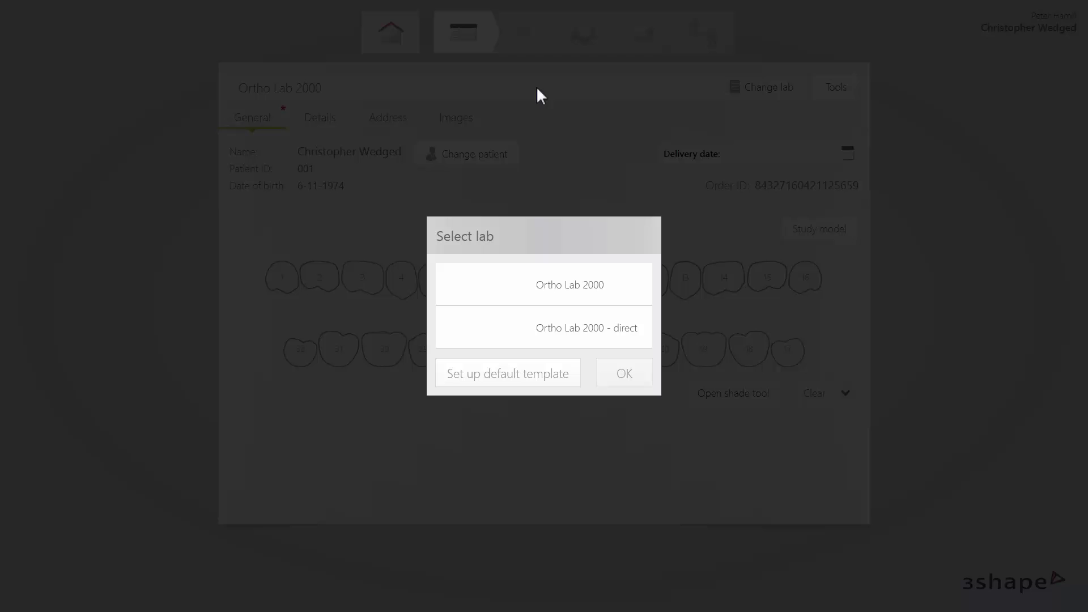
{"action": "double_click", "coordinate": [570, 329]}
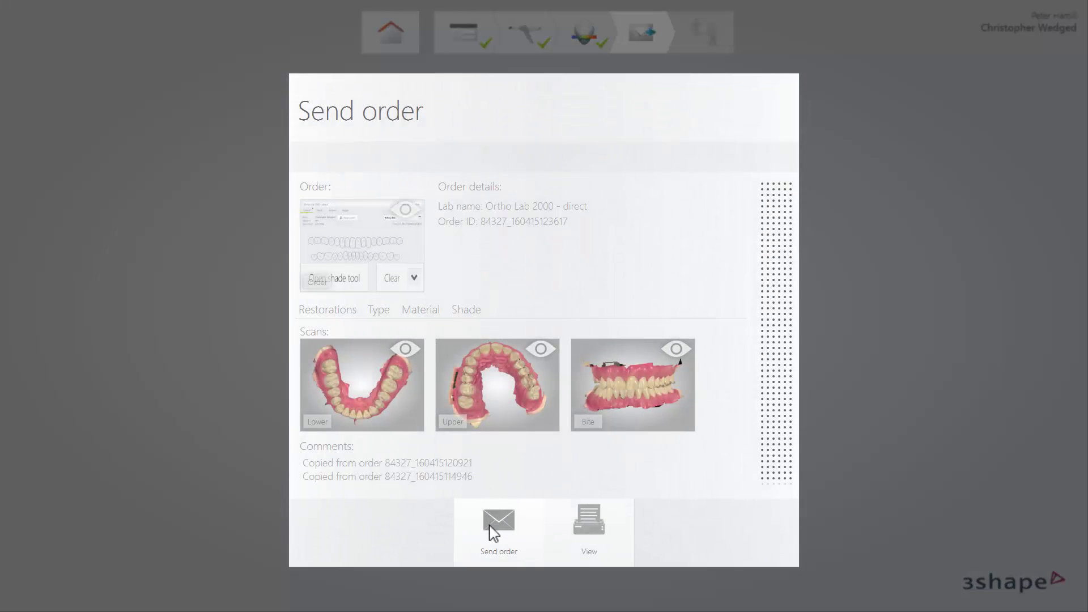
Send the order, return home, and review the newest 4/15/2016 session's order details
{"action": "left_click", "coordinate": [496, 525]}
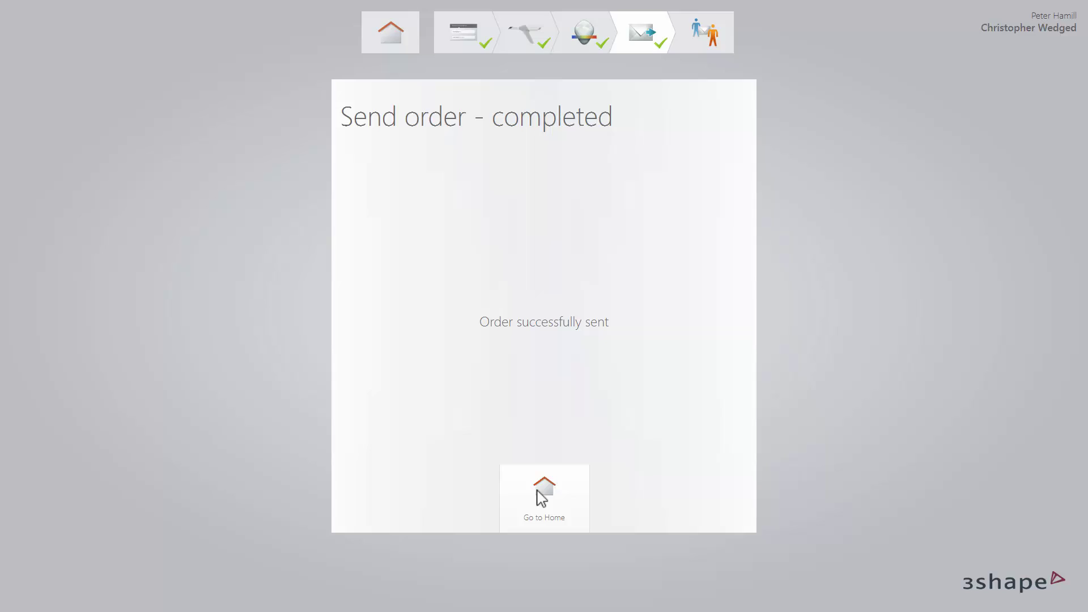
{"action": "left_click", "coordinate": [543, 496]}
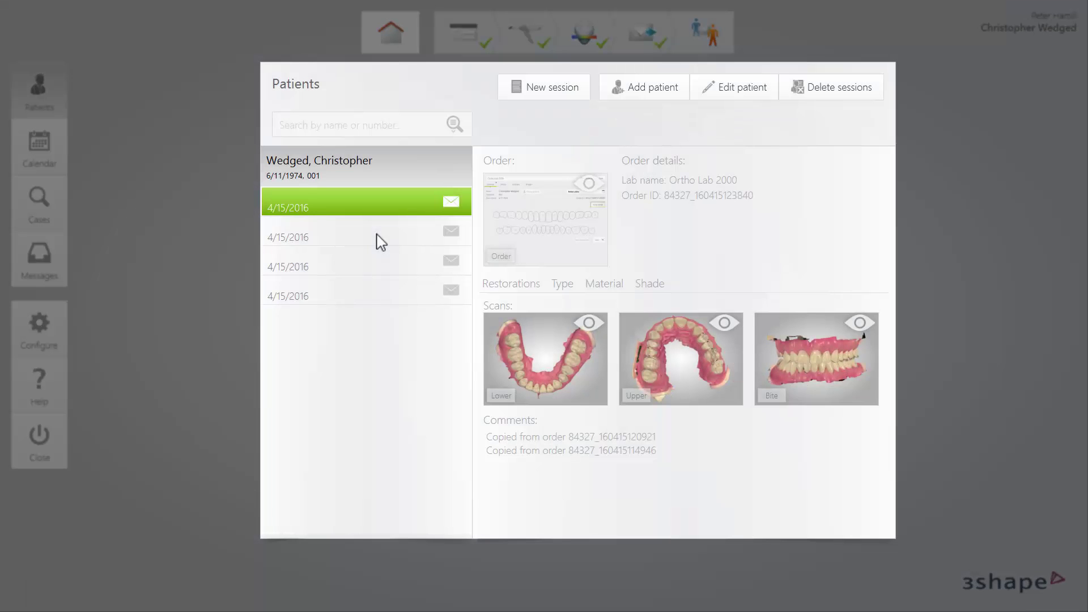
{"action": "left_click", "coordinate": [377, 236]}
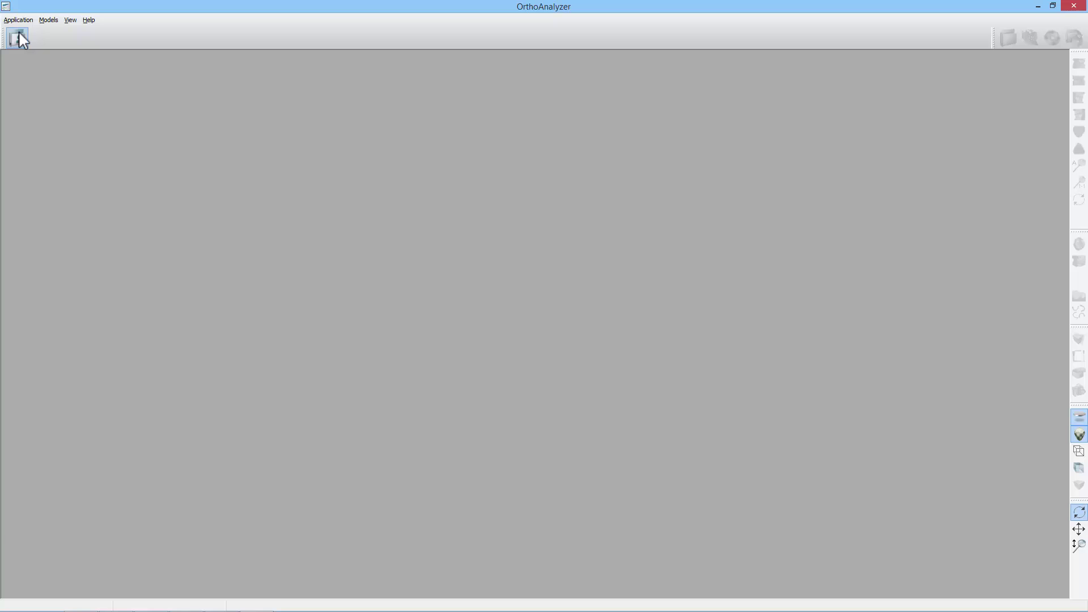
Select the 15-Apr-16 order on the TRIOS tab of the Open patient case dialog
{"action": "left_click", "coordinate": [17, 38]}
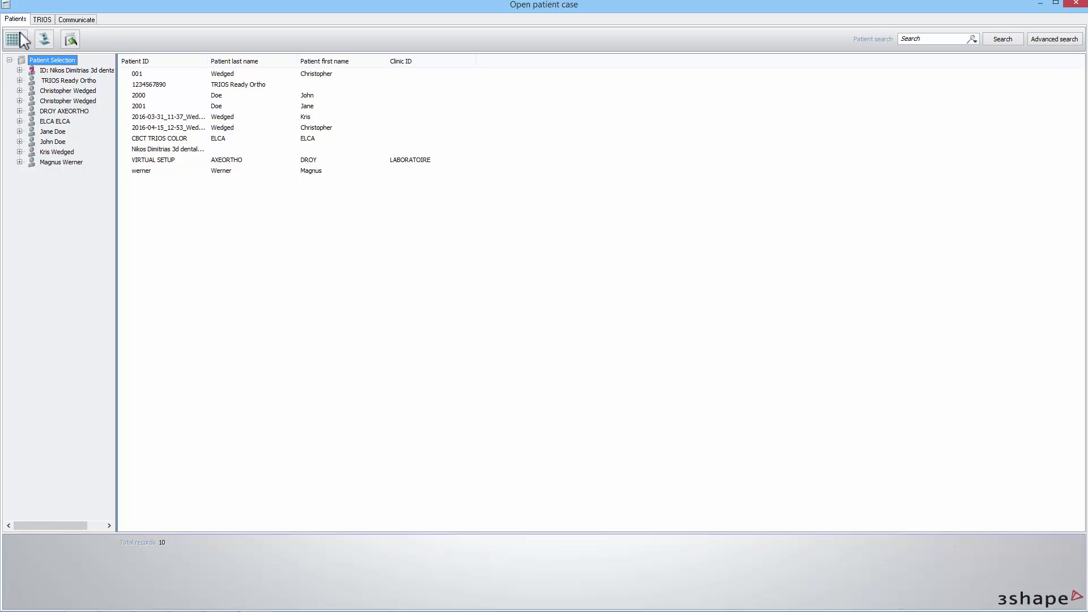
{"action": "left_click", "coordinate": [48, 20]}
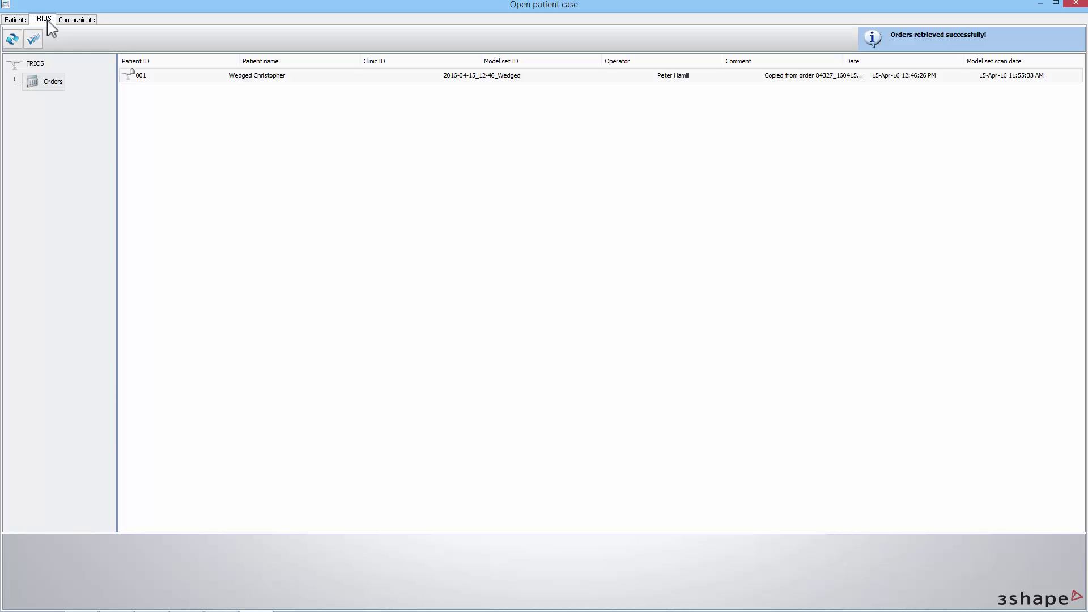
{"action": "left_click", "coordinate": [180, 92]}
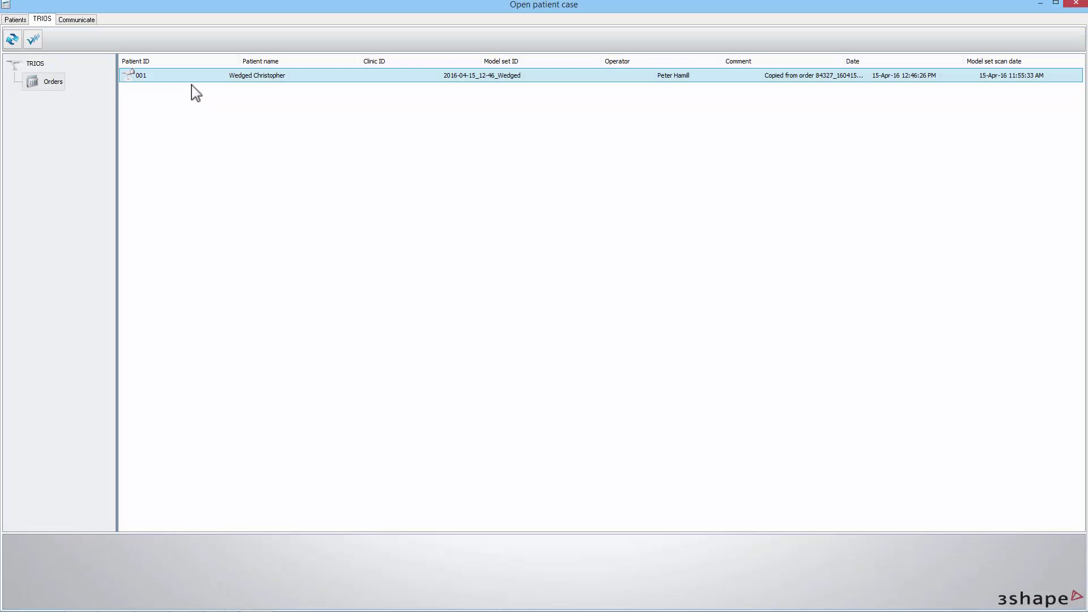
Accept the selected 15-Apr-16 TRIOS order in the Accept Selected Orders dialog
{"action": "left_click", "coordinate": [171, 77]}
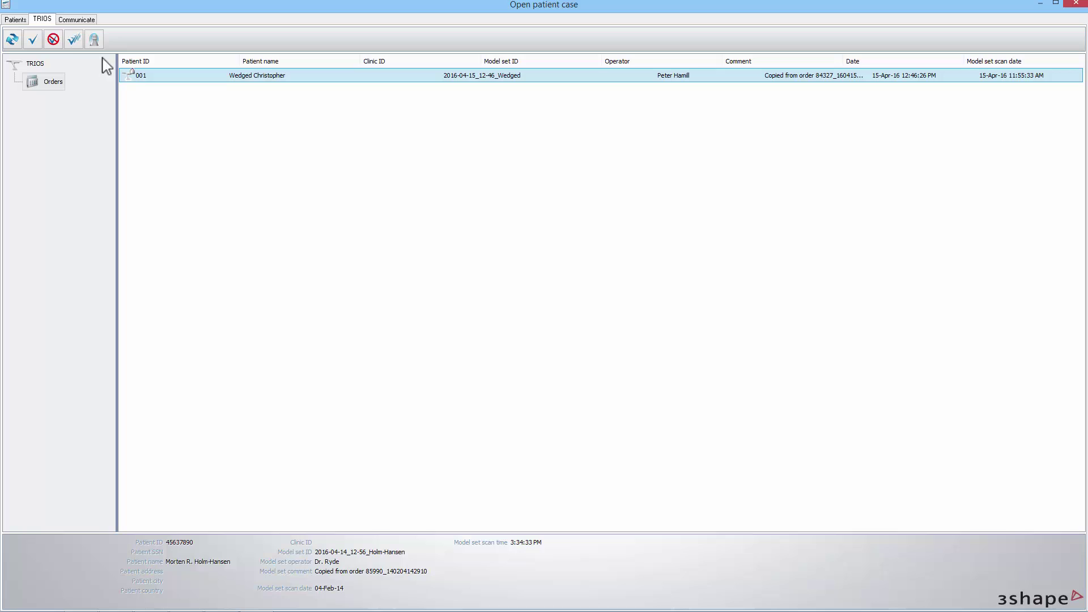
{"action": "left_click", "coordinate": [33, 39]}
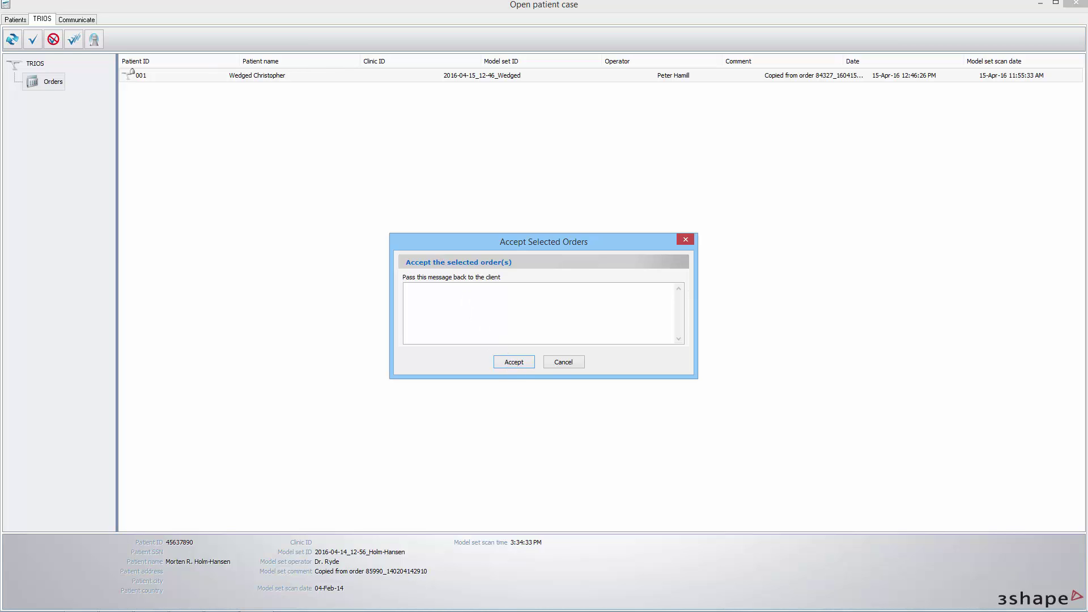
{"action": "left_click", "coordinate": [512, 361]}
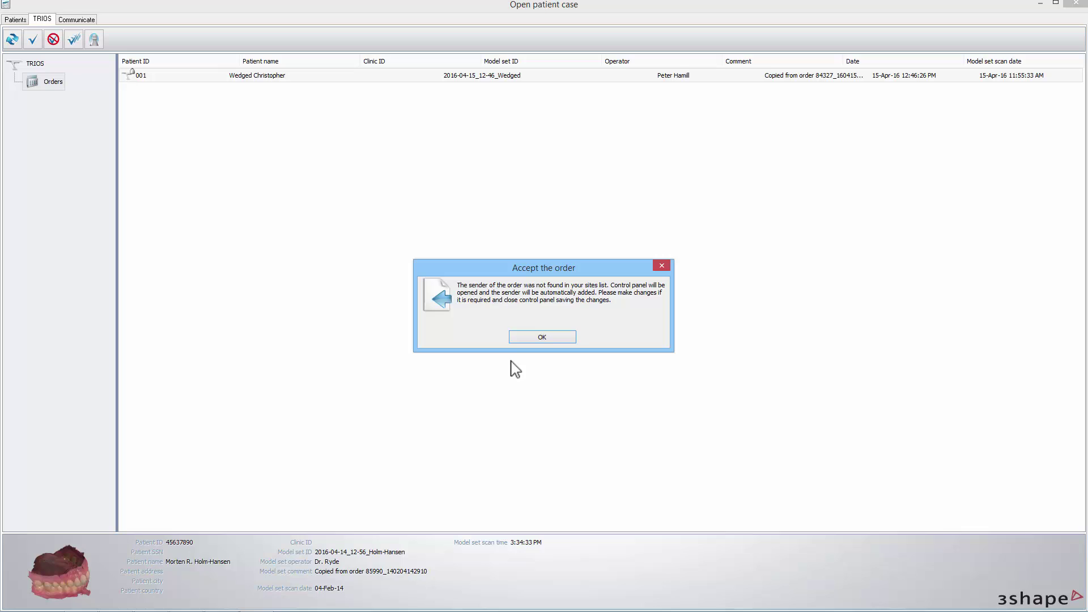
Rename the auto-added site to 'Ortho Clinic 2000 - direct' and save it with Direct Connection enabled
{"action": "left_click", "coordinate": [532, 340]}
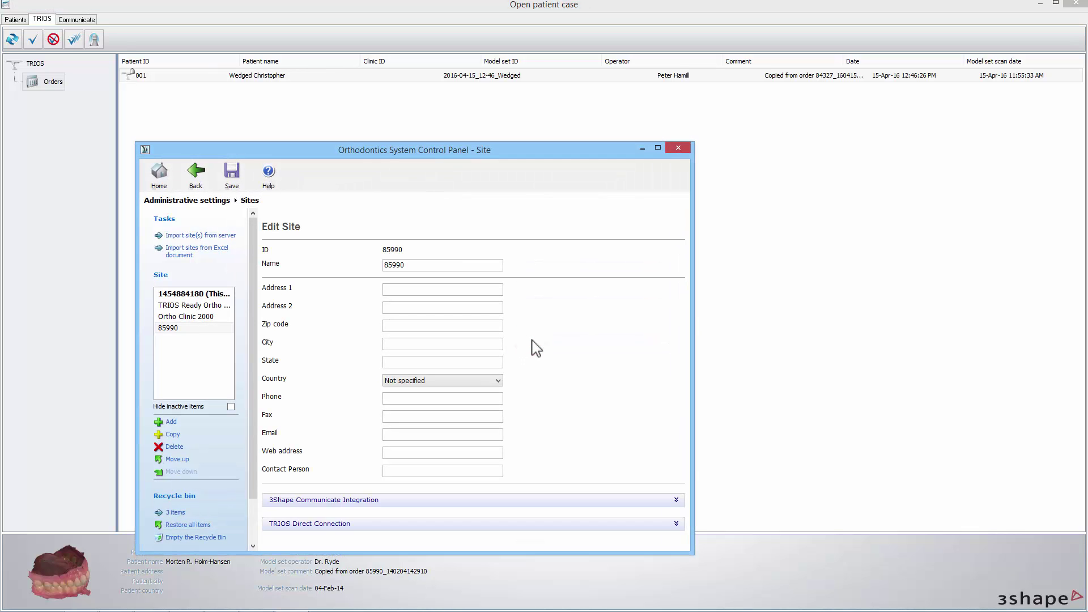
{"action": "left_click_drag", "start_coordinate": [413, 264], "coordinate": [382, 266]}
{"action": "type", "text": "Ortho Clinic 2000 - dire"}
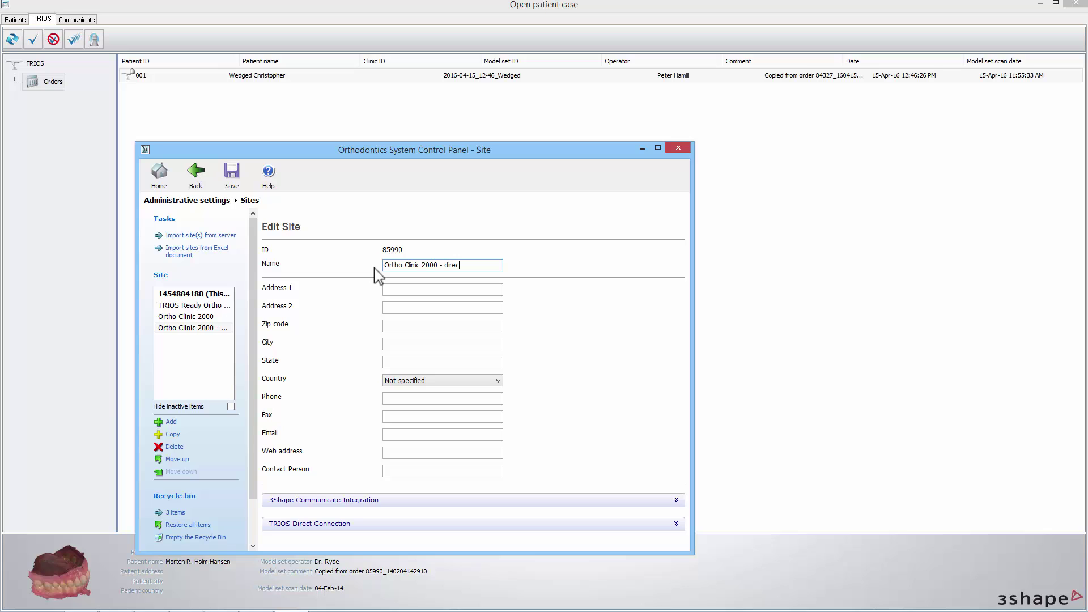
{"action": "type", "text": "ct"}
{"action": "left_click", "coordinate": [347, 523]}
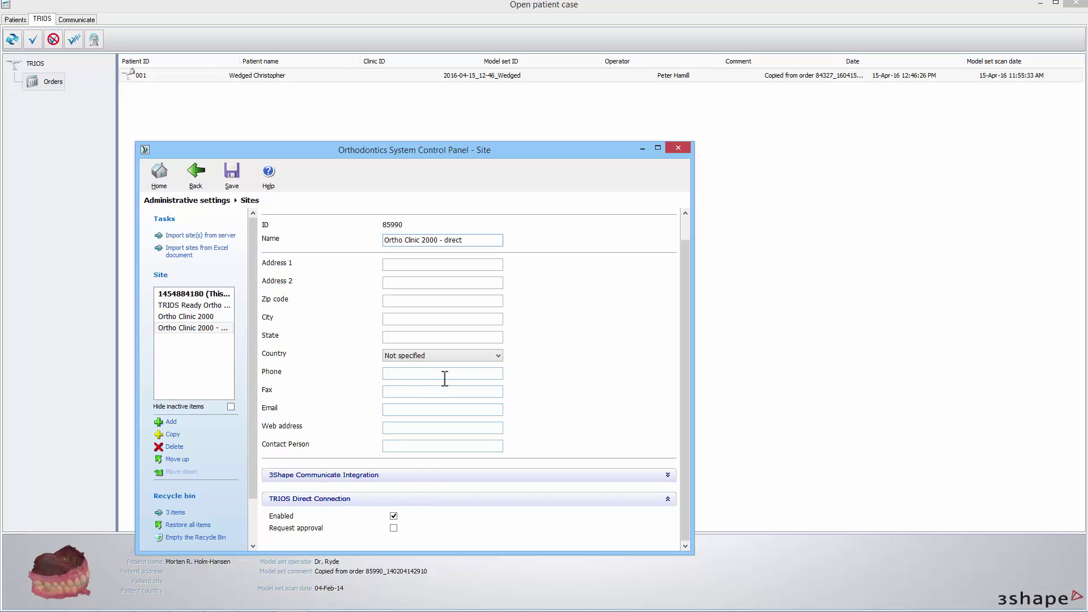
{"action": "left_click", "coordinate": [234, 190]}
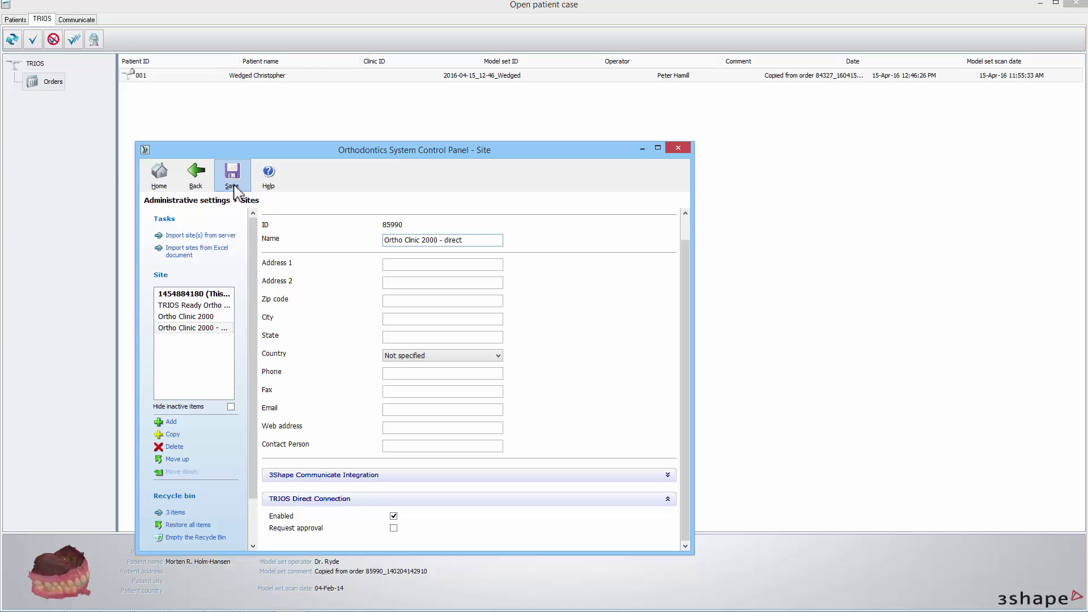
{"action": "left_click", "coordinate": [470, 375]}
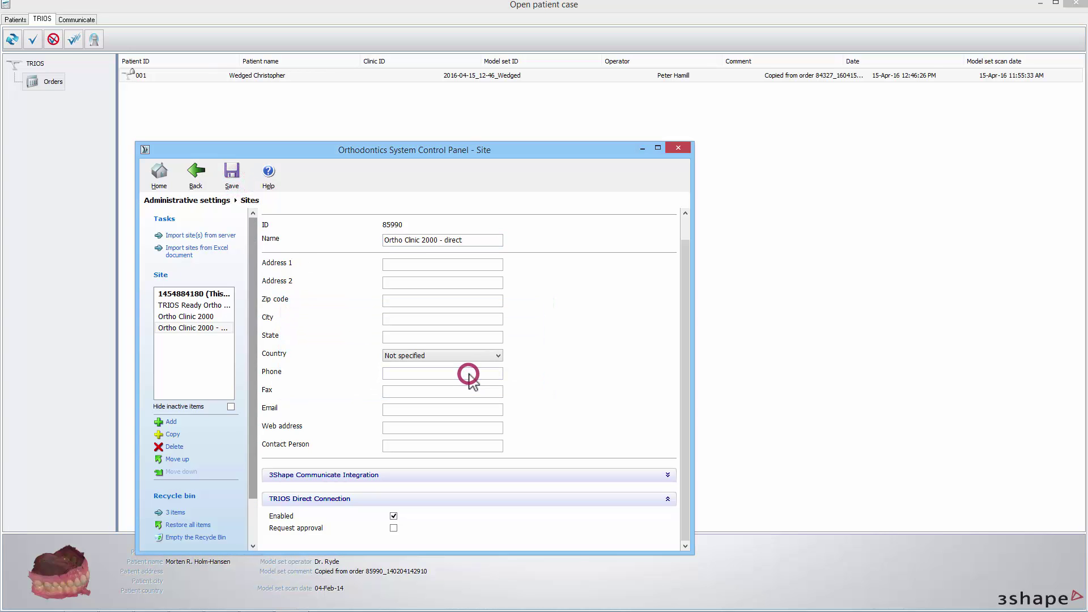